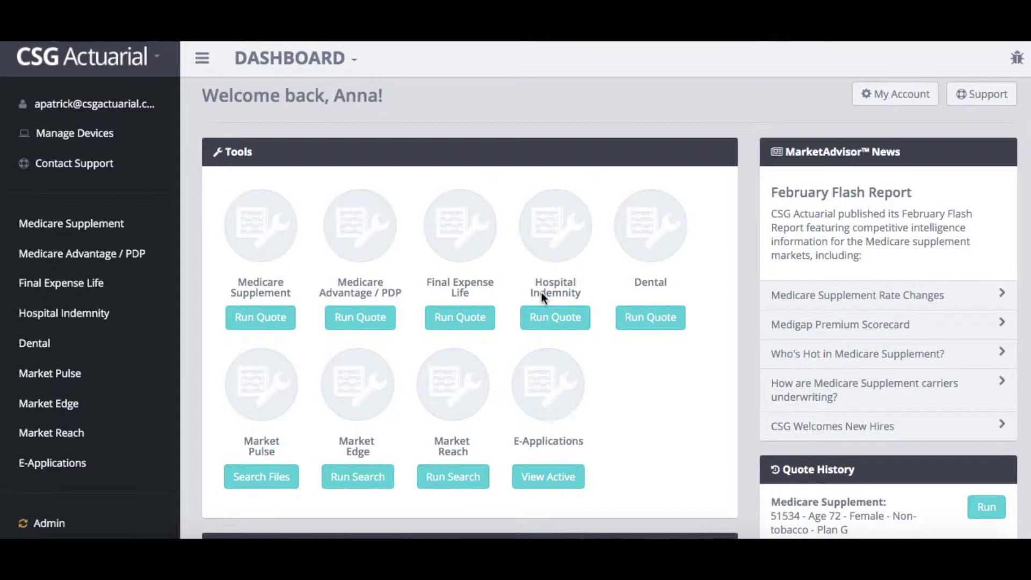
Start a Final Expense Life quote for zip code 68124 with a $20000 face value.
{"action": "left_click", "coordinate": [472, 321]}
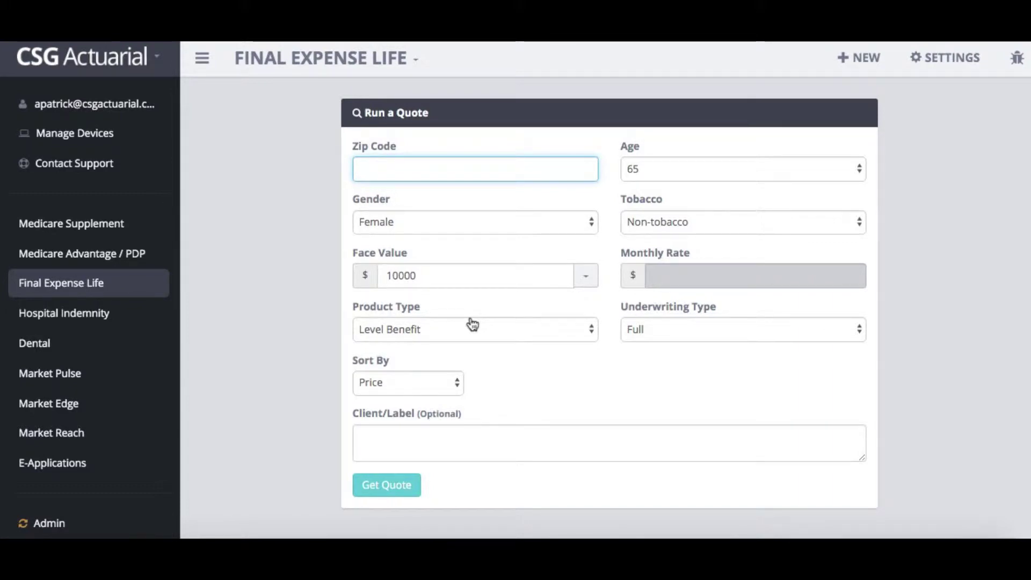
{"action": "type", "text": "68124"}
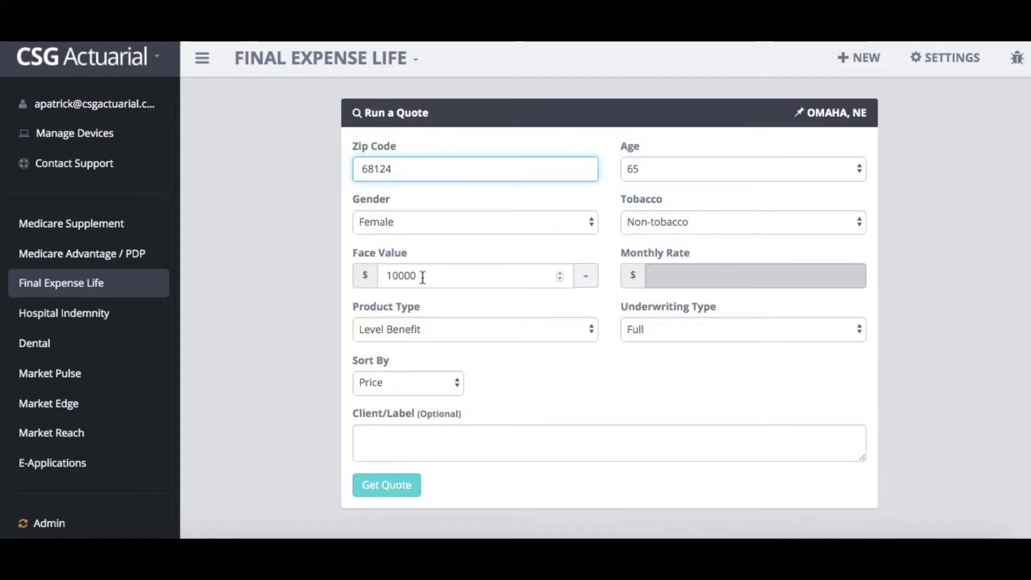
{"action": "left_click", "coordinate": [398, 276]}
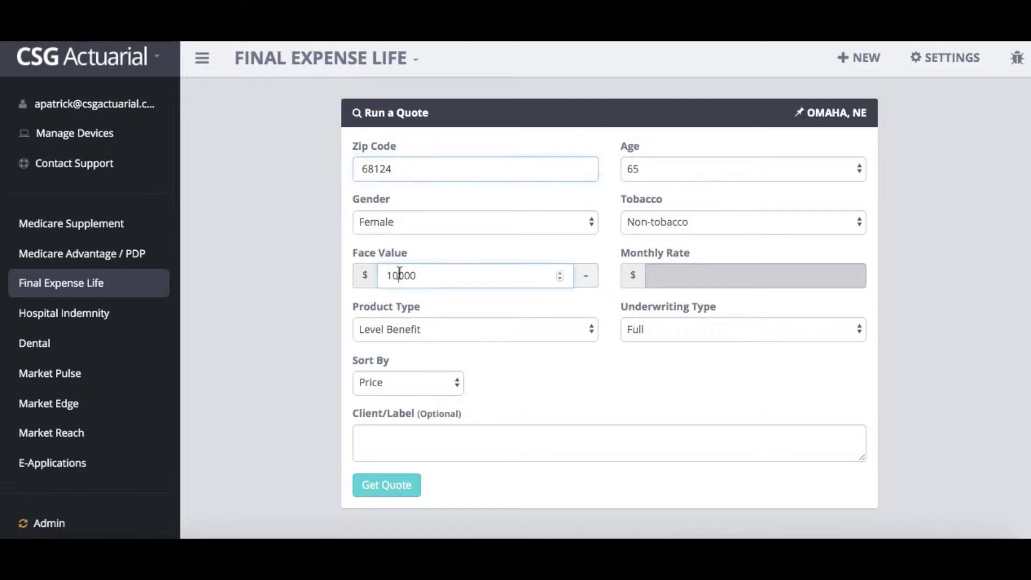
{"action": "key", "text": "BackSpace"}
{"action": "key", "text": "BackSpace"}
{"action": "type", "text": "20"}
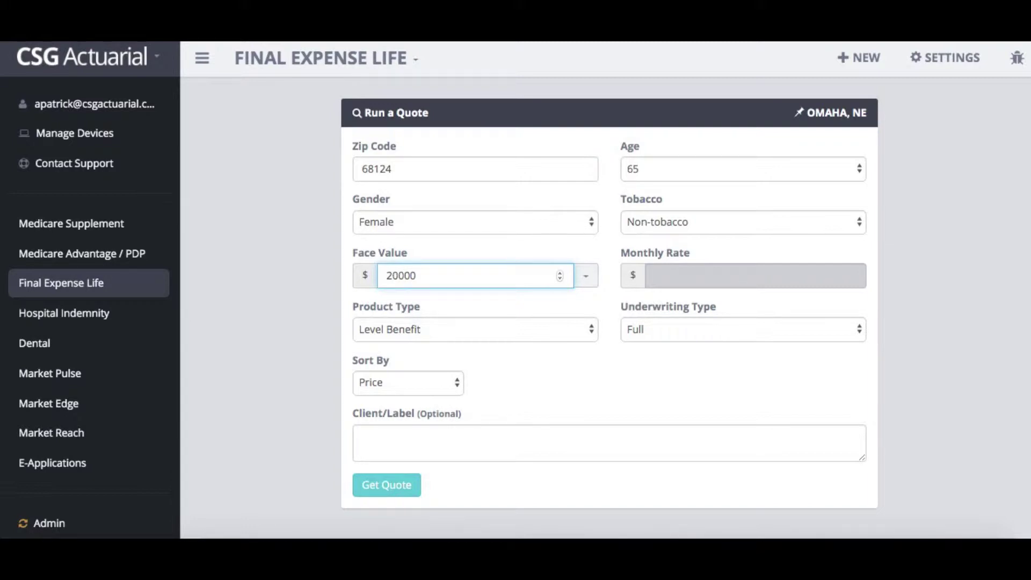
Enter 50 as a target monthly rate, then clear it again.
{"action": "left_click", "coordinate": [676, 278]}
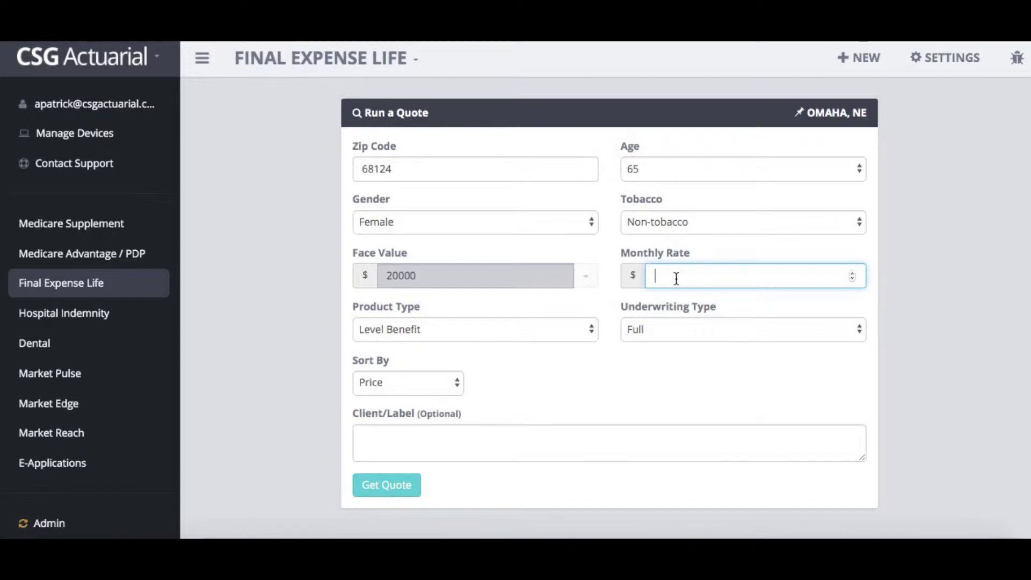
{"action": "type", "text": "50"}
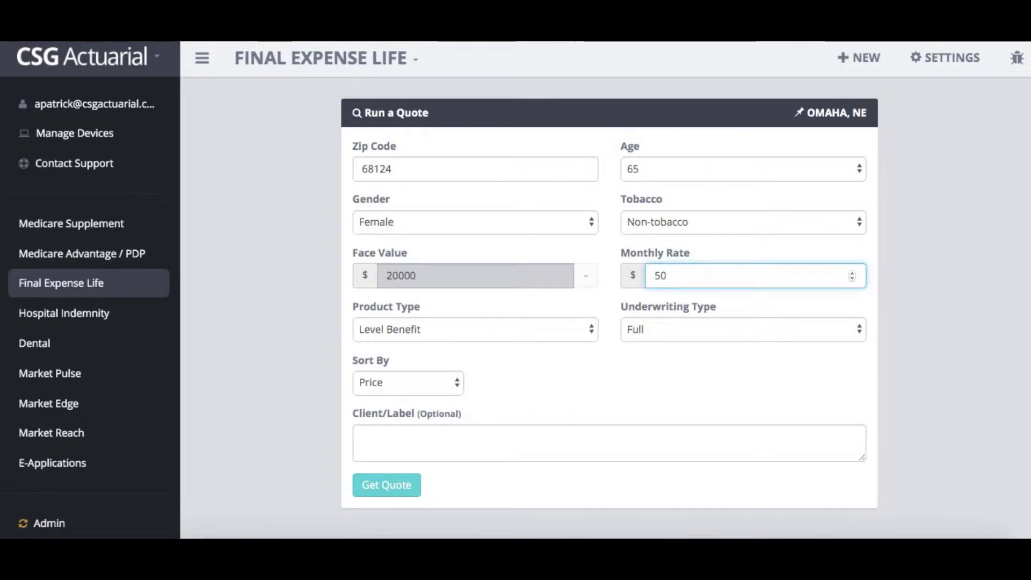
{"action": "key", "text": "BackSpace"}
{"action": "key", "text": "BackSpace"}
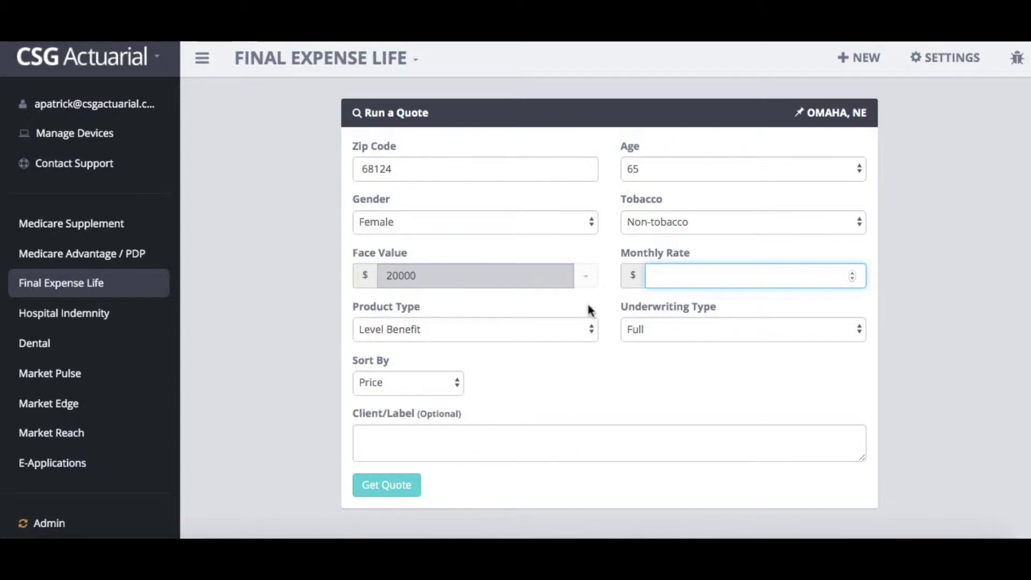
Keep Level Benefit product type, Full underwriting and sorting by Price.
{"action": "left_click", "coordinate": [501, 332]}
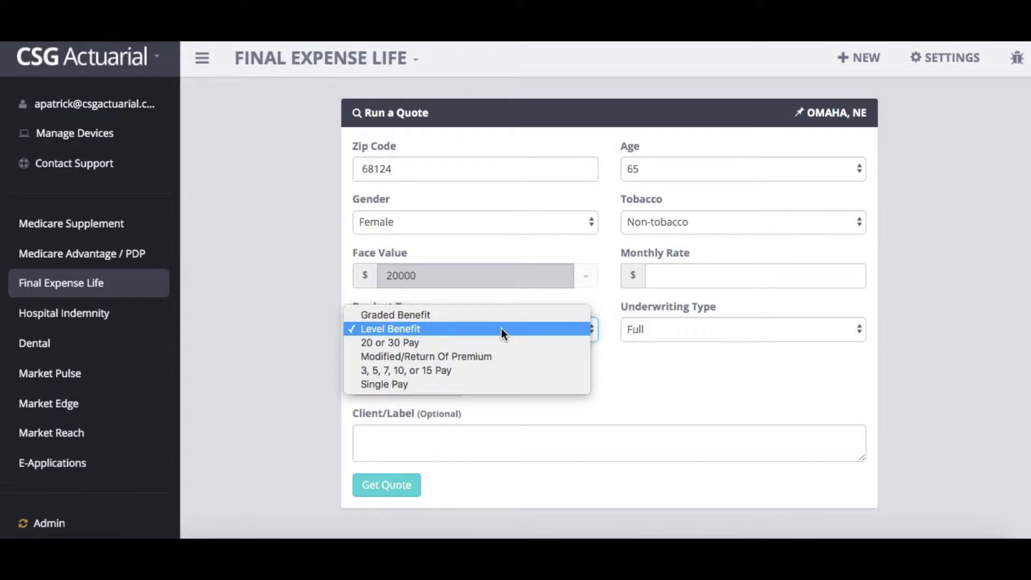
{"action": "left_click", "coordinate": [652, 341]}
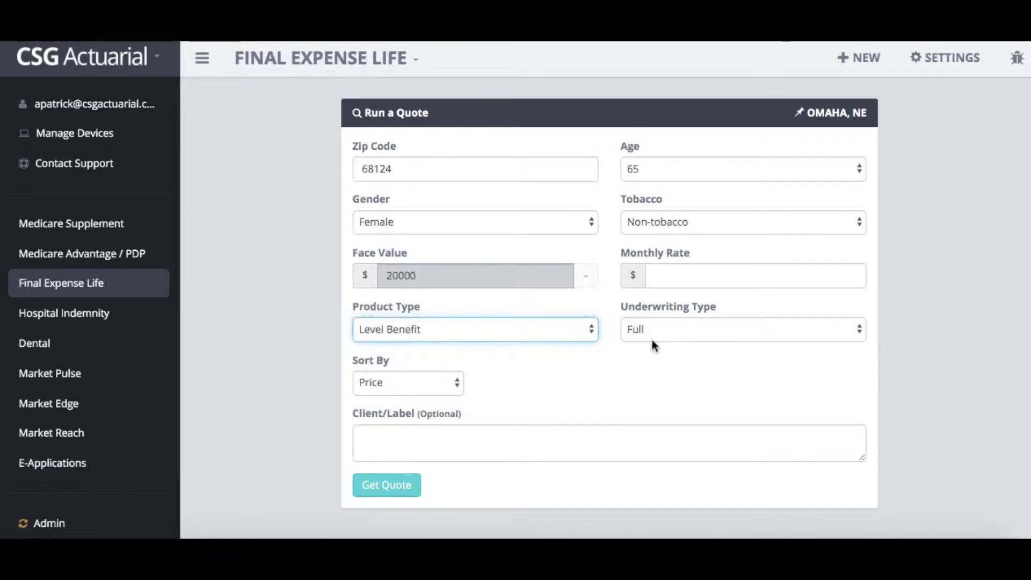
{"action": "left_click", "coordinate": [655, 335]}
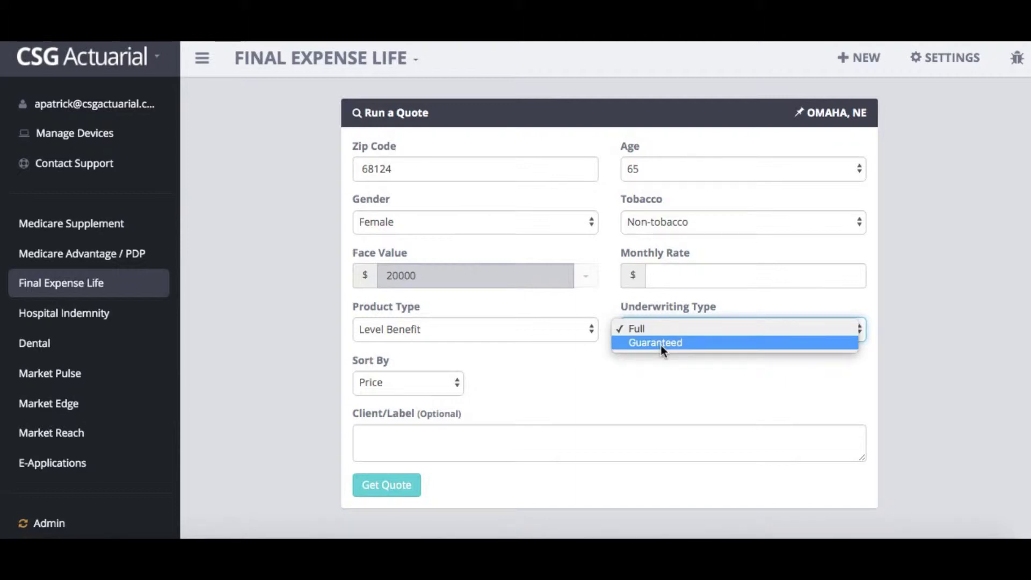
{"action": "left_click", "coordinate": [449, 387]}
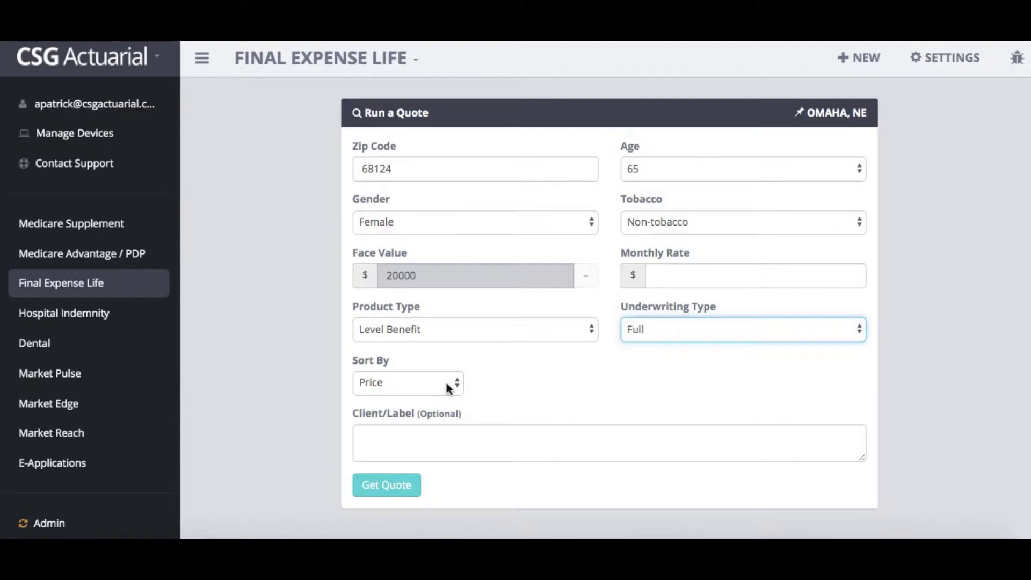
{"action": "left_click", "coordinate": [448, 386]}
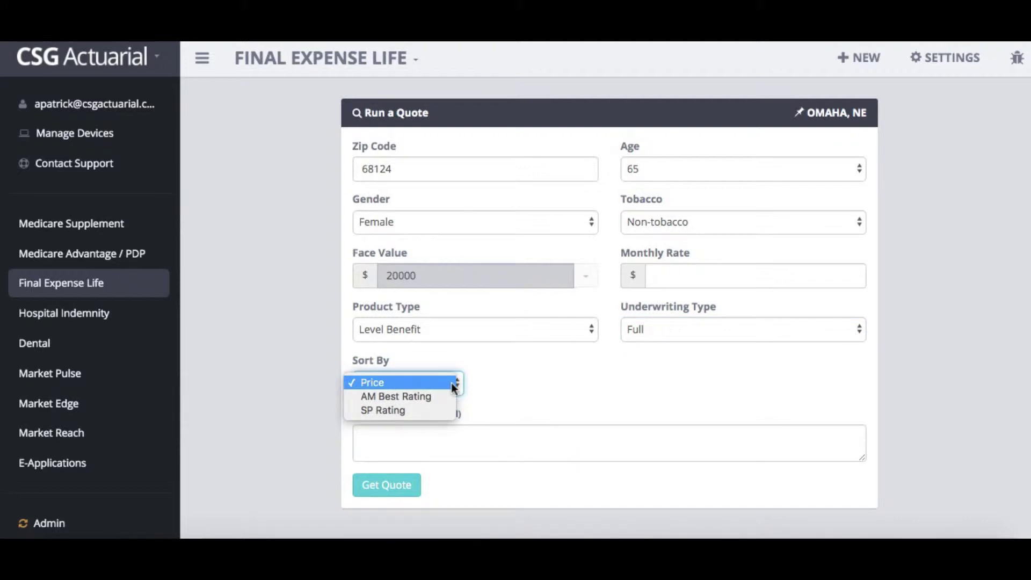
{"action": "left_click", "coordinate": [523, 375]}
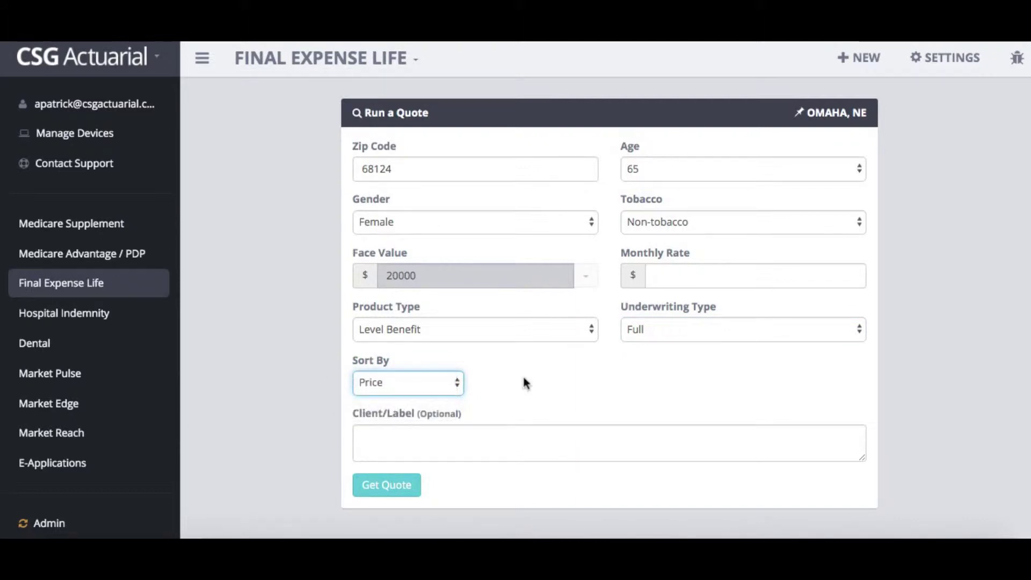
Label the quote with the client's full name and request the quotes.
{"action": "left_click", "coordinate": [458, 442]}
{"action": "type", "text": "J"}
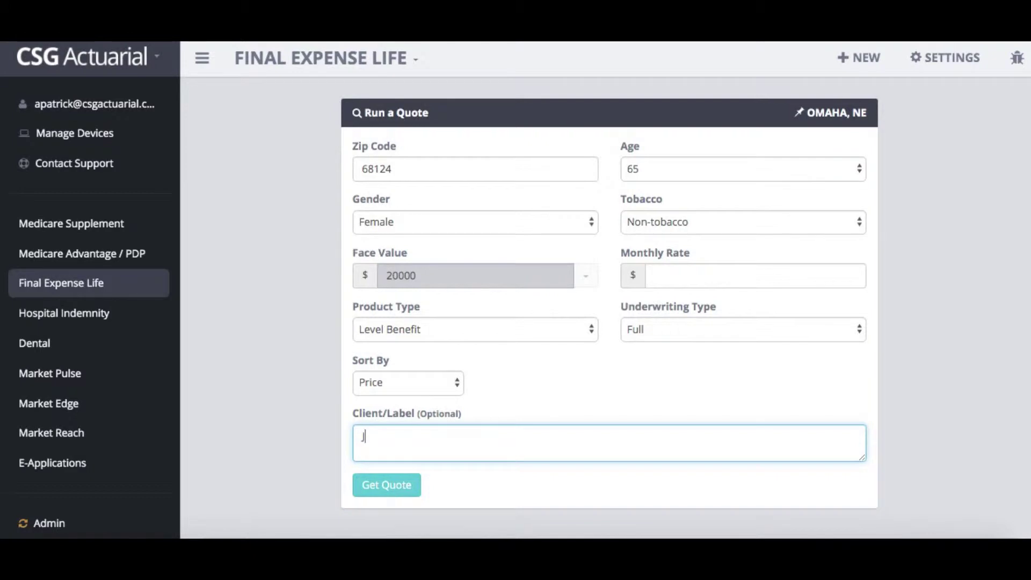
{"action": "type", "text": "ane Smith"}
{"action": "left_click", "coordinate": [387, 485]}
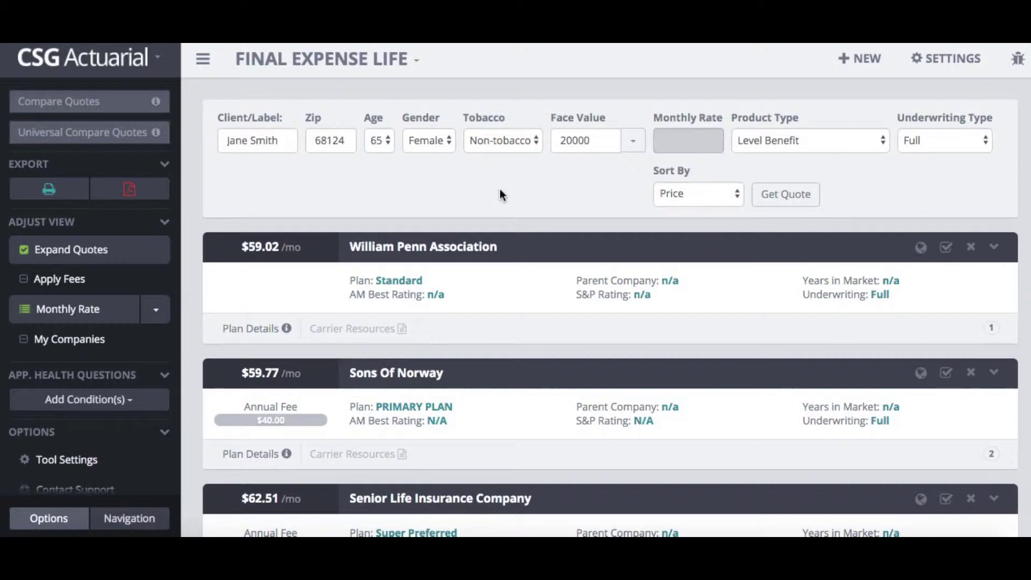
Scroll through the quote results to compare carriers like Senior Life ($62.51/mo) and Trinity Life ($64.31/mo).
{"action": "scroll", "coordinate": [535, 313], "scroll_direction": "down", "scroll_amount": 3}
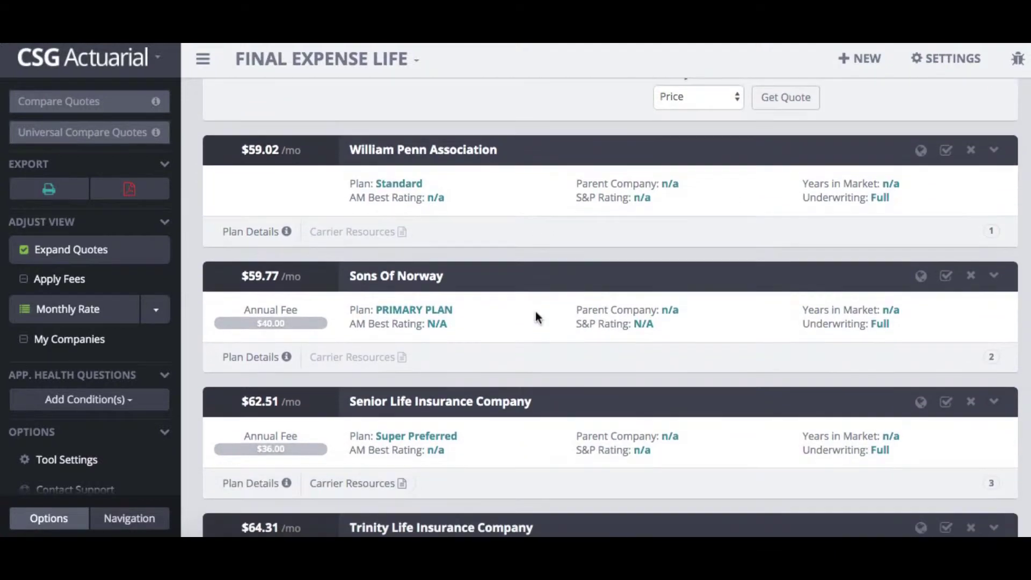
{"action": "scroll", "coordinate": [536, 316], "scroll_direction": "down", "scroll_amount": 1}
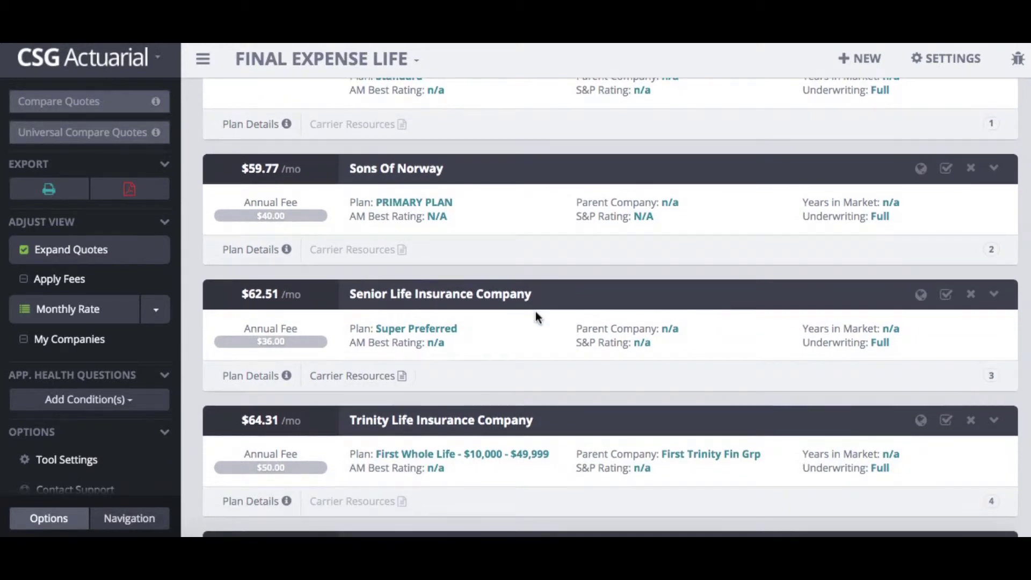
{"action": "scroll", "coordinate": [535, 314], "scroll_direction": "down", "scroll_amount": 1}
{"action": "scroll", "coordinate": [536, 313], "scroll_direction": "up", "scroll_amount": 3}
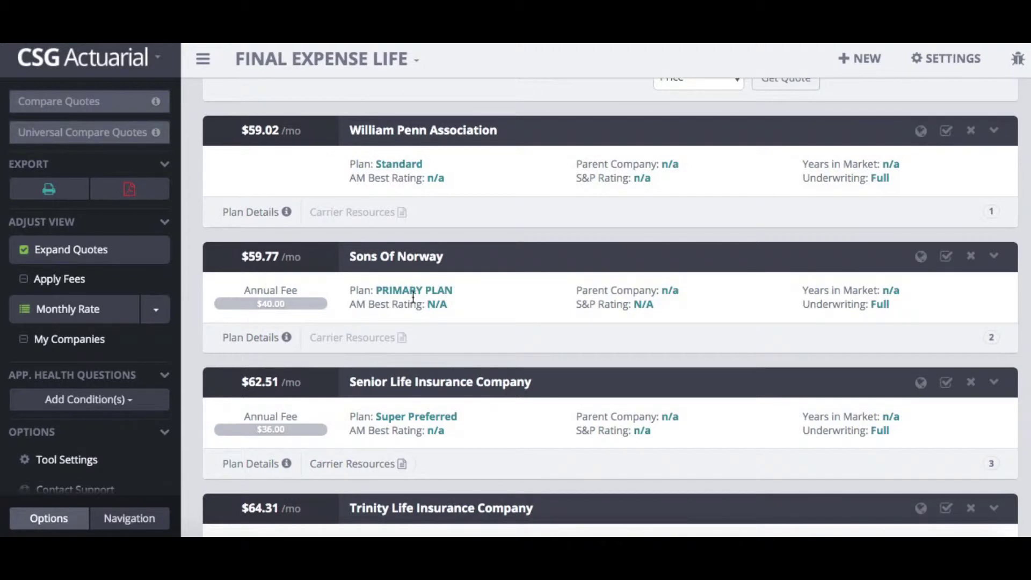
{"action": "scroll", "coordinate": [674, 389], "scroll_direction": "down", "scroll_amount": 5}
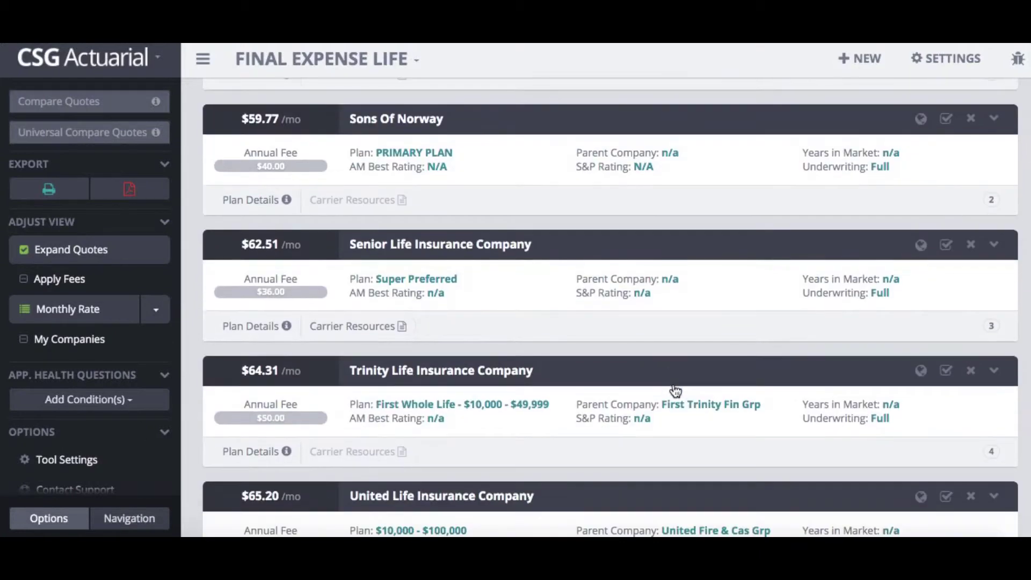
{"action": "scroll", "coordinate": [674, 390], "scroll_direction": "down", "scroll_amount": 4}
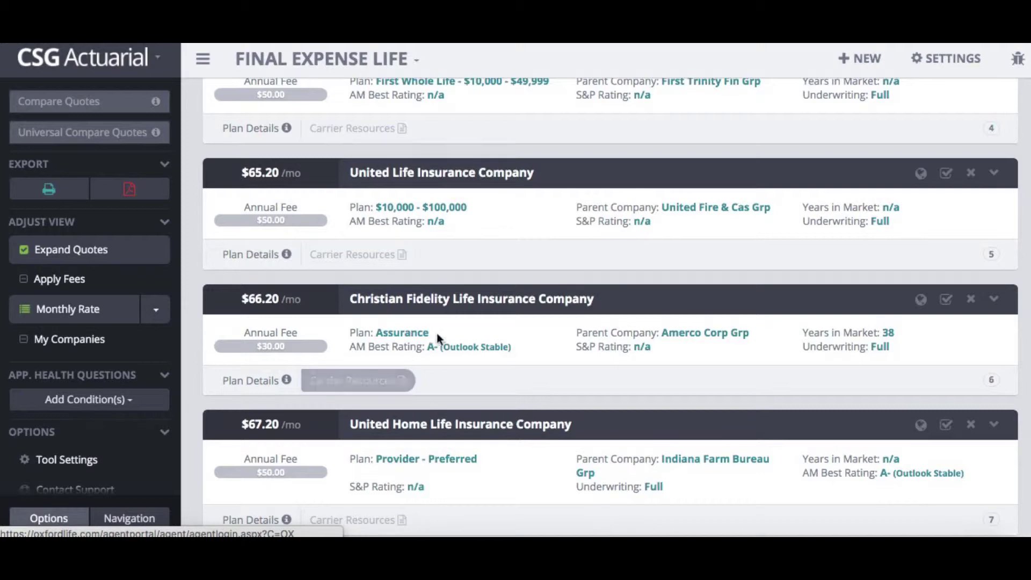
{"action": "scroll", "coordinate": [459, 320], "scroll_direction": "up", "scroll_amount": 4}
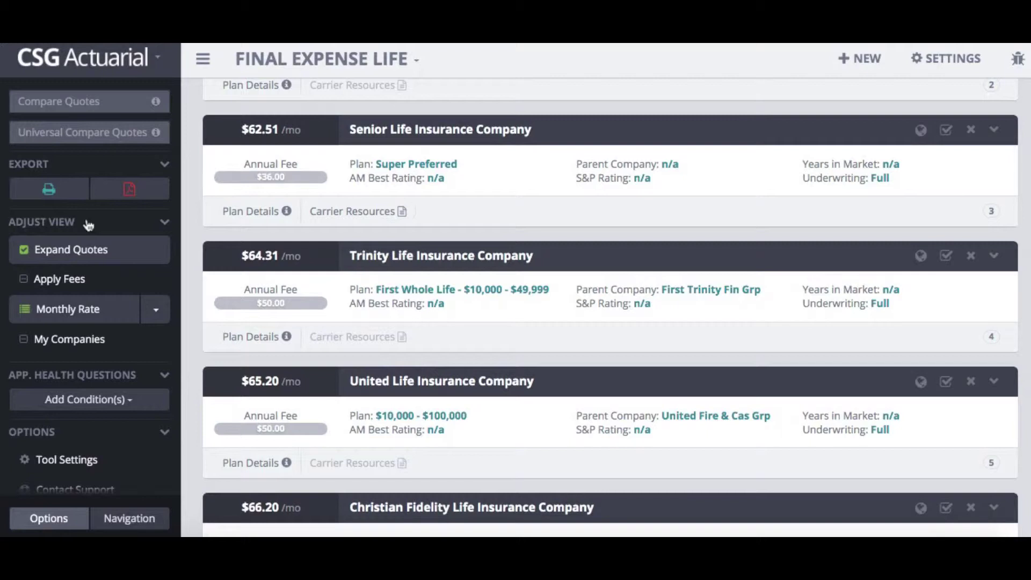
Apply annual fees to the quoted prices while keeping rates shown as Monthly.
{"action": "left_click", "coordinate": [63, 284]}
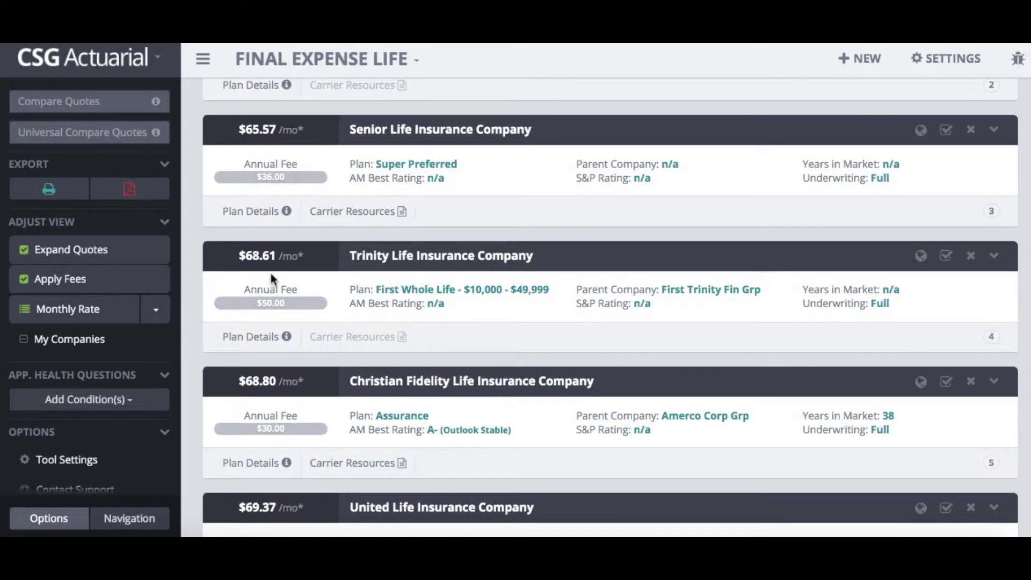
{"action": "left_click", "coordinate": [156, 316]}
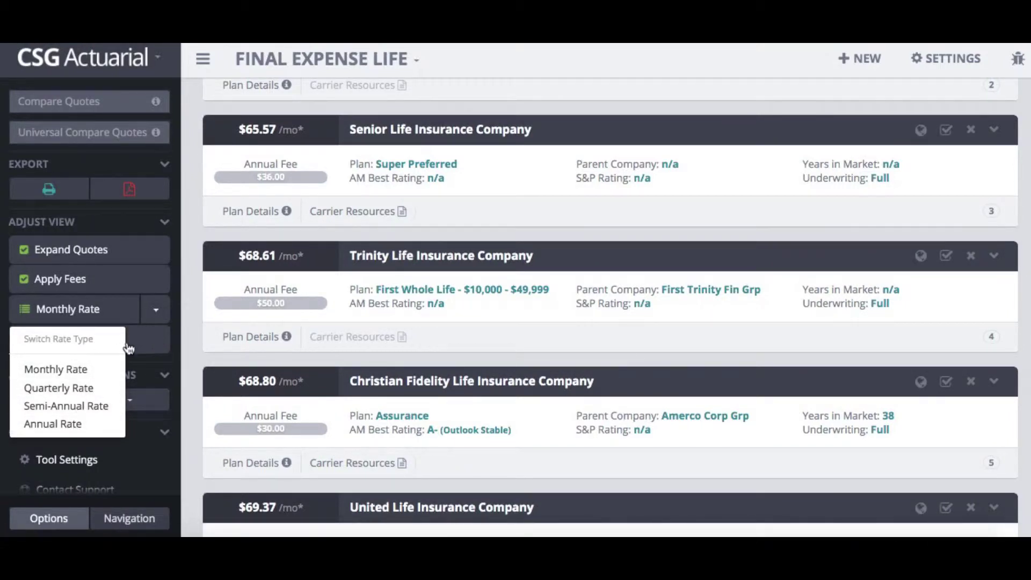
{"action": "left_click", "coordinate": [191, 317]}
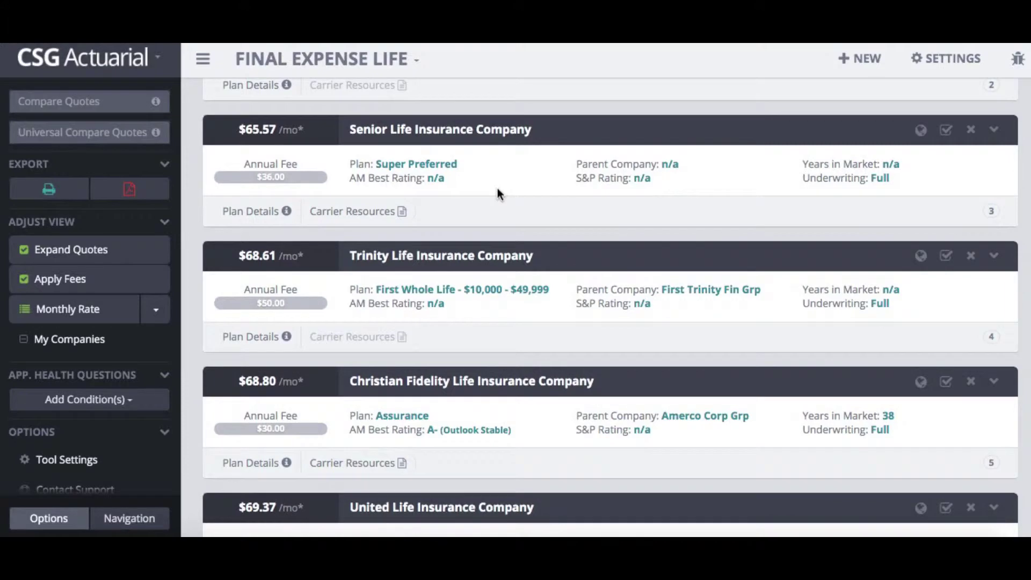
{"action": "scroll", "coordinate": [499, 193], "scroll_direction": "up", "scroll_amount": 5}
{"action": "scroll", "coordinate": [499, 193], "scroll_direction": "down", "scroll_amount": 3}
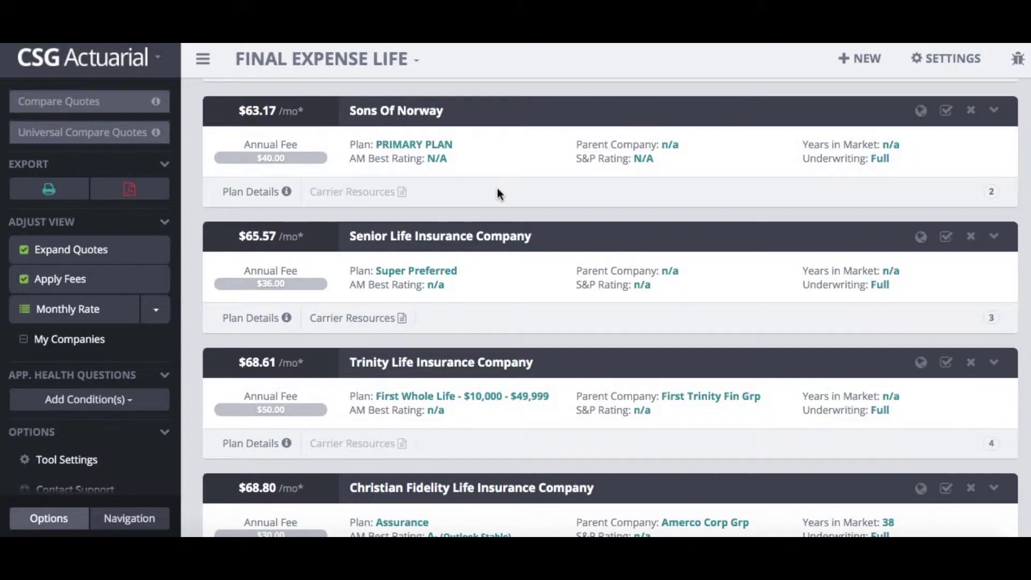
Compare the Senior Life, Trinity Life and Christian Fidelity quotes side by side.
{"action": "left_click", "coordinate": [500, 245]}
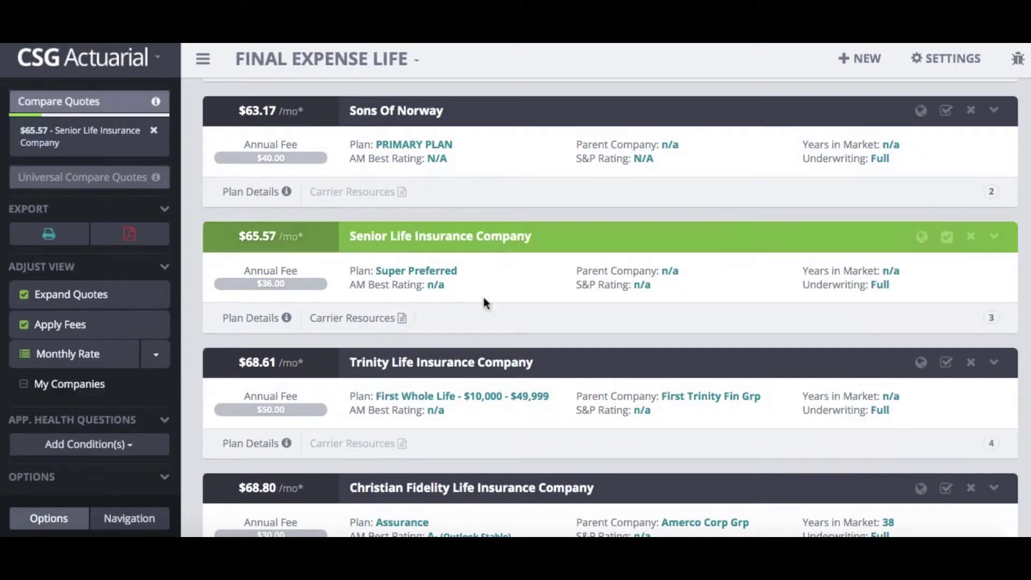
{"action": "left_click", "coordinate": [475, 370]}
{"action": "left_click", "coordinate": [465, 499]}
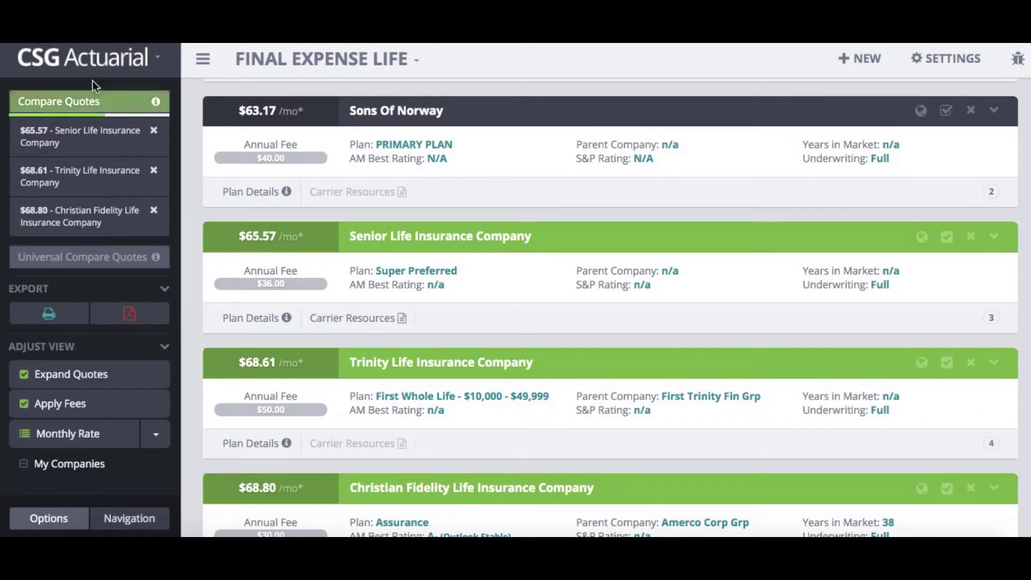
{"action": "left_click", "coordinate": [100, 108]}
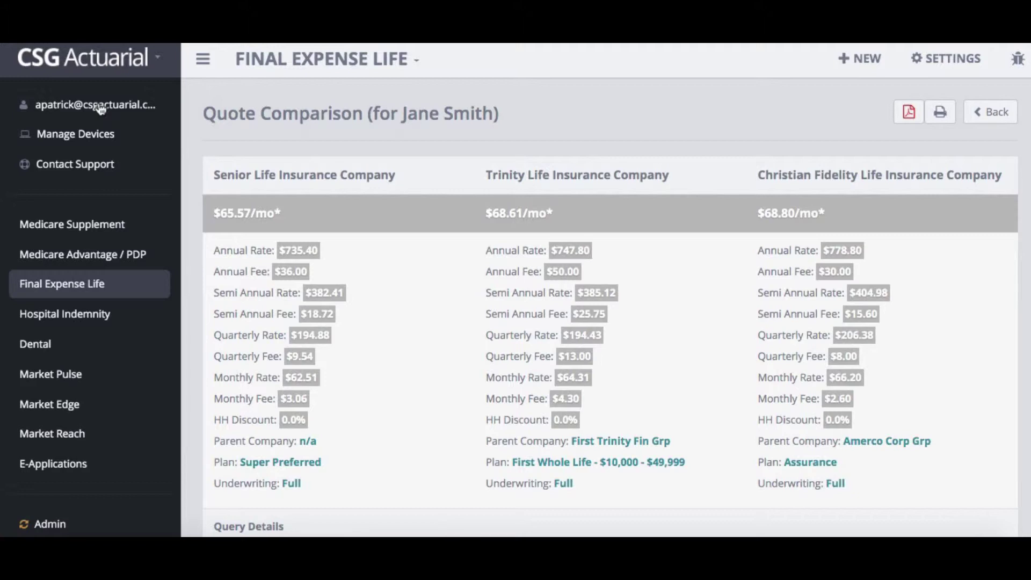
Export the comparison to PDF and open the downloaded quote (9).pdf.
{"action": "left_click", "coordinate": [909, 113]}
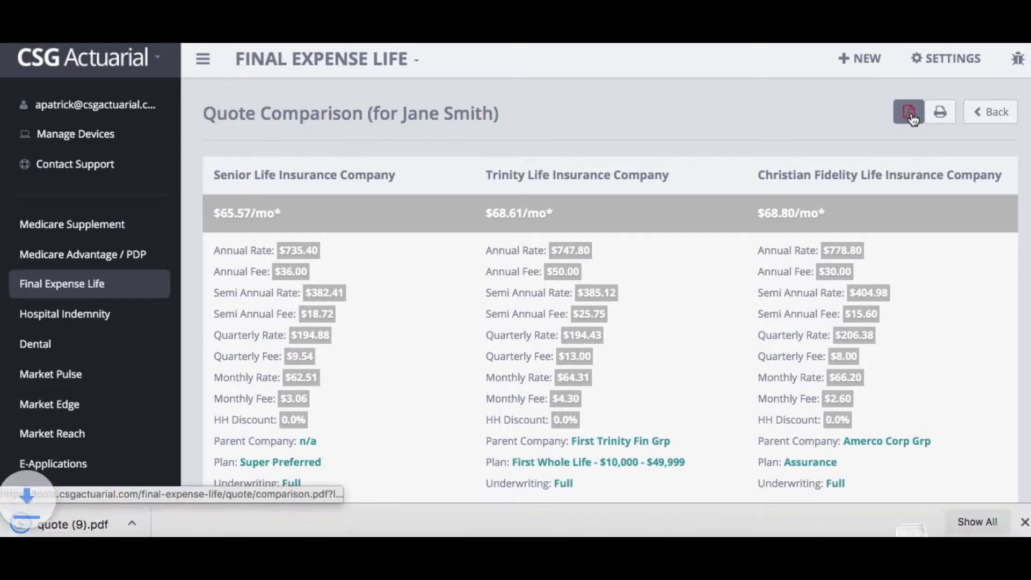
{"action": "left_click", "coordinate": [61, 516]}
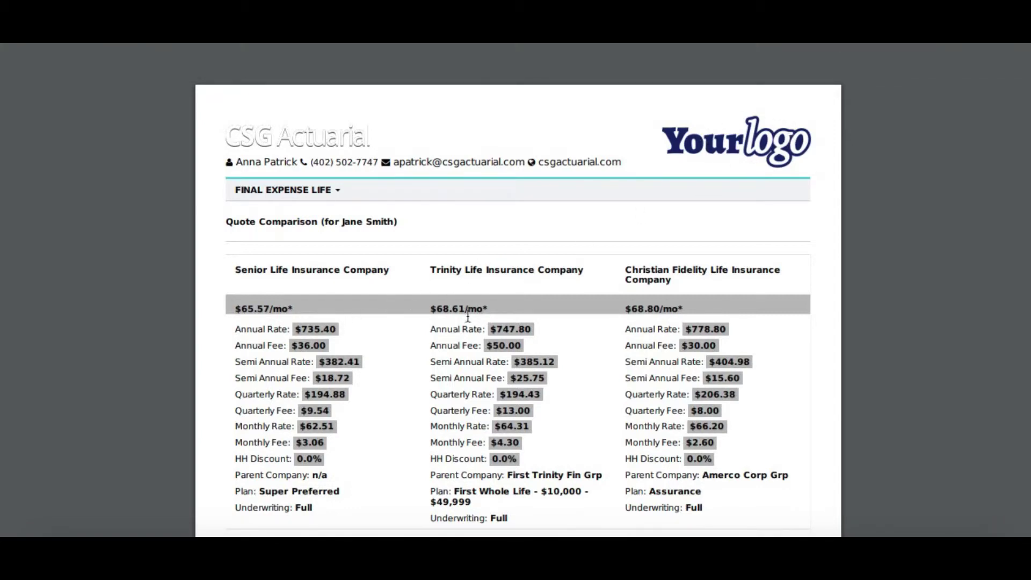
{"action": "scroll", "coordinate": [620, 349], "scroll_direction": "down", "scroll_amount": 1}
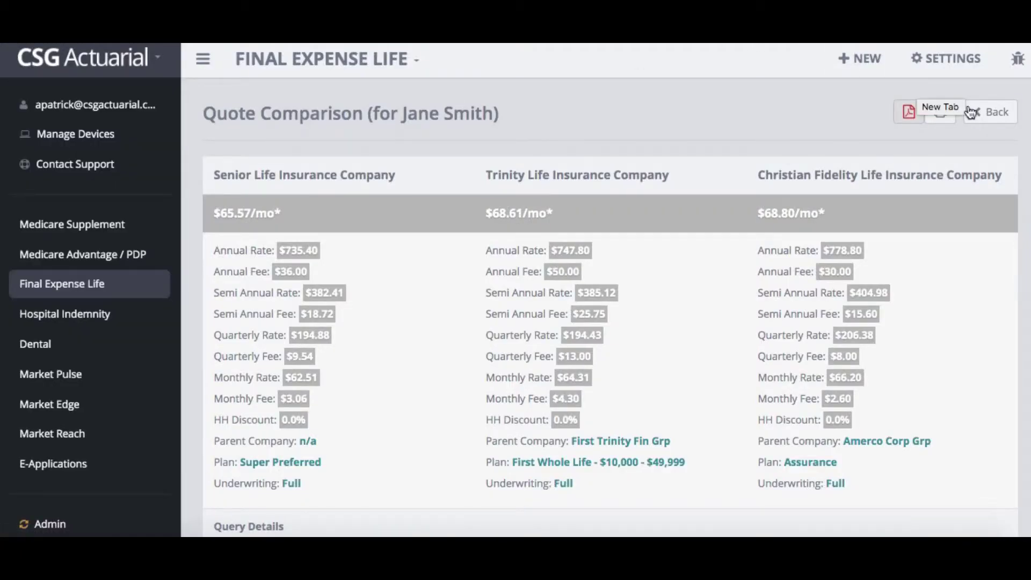
Leave the Quote Comparison page and go back to the quote results.
{"action": "left_click", "coordinate": [987, 116]}
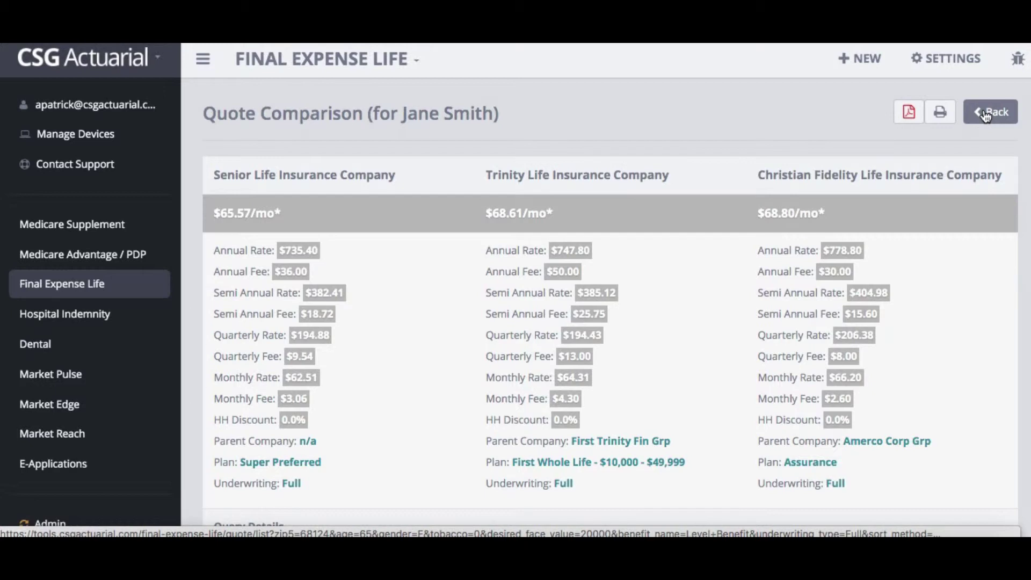
{"action": "left_click", "coordinate": [986, 114]}
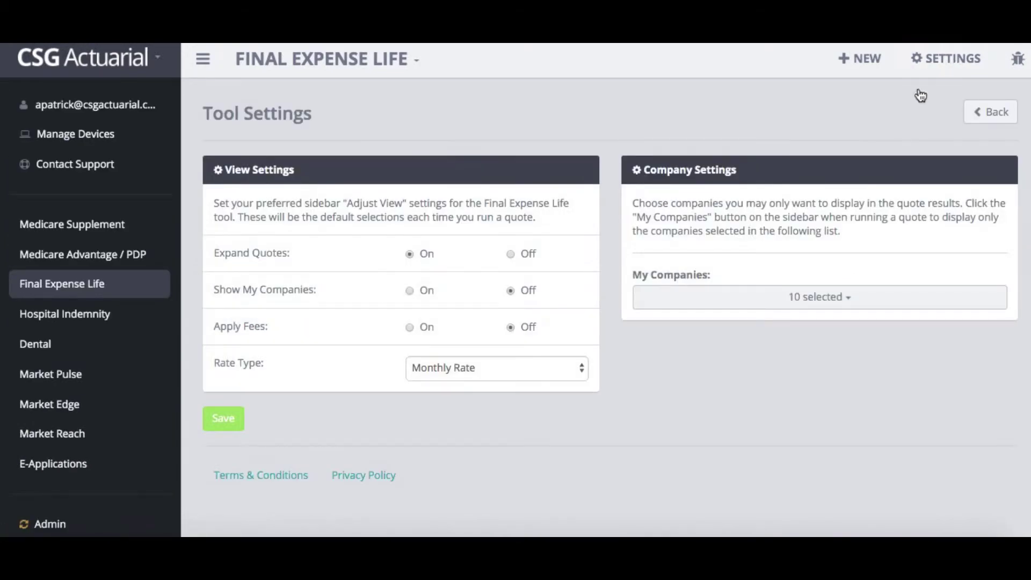
Review the ten preferred carriers checked in the My Companies list.
{"action": "left_click", "coordinate": [764, 300]}
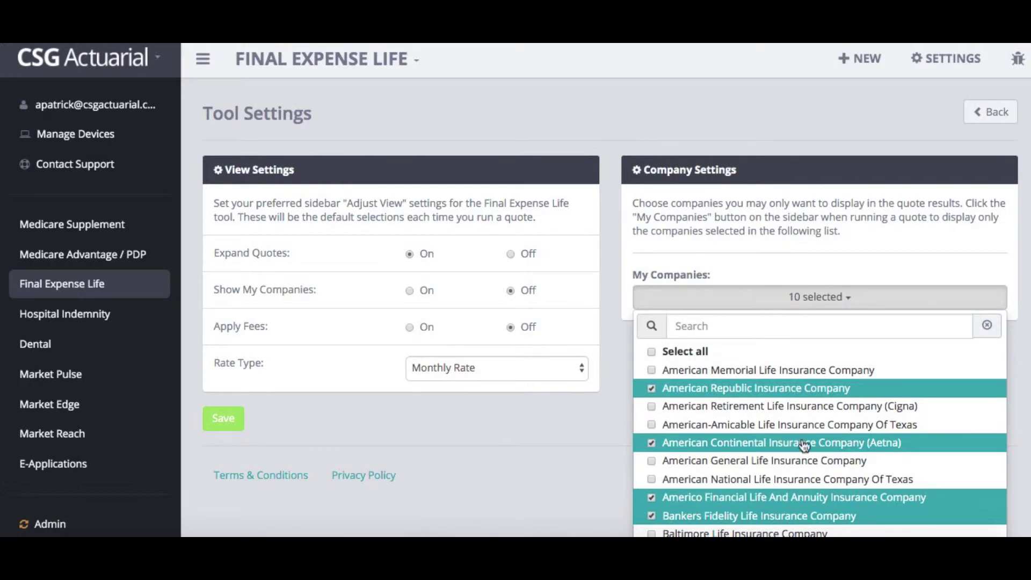
{"action": "scroll", "coordinate": [804, 445], "scroll_direction": "down", "scroll_amount": 3}
{"action": "scroll", "coordinate": [803, 445], "scroll_direction": "down", "scroll_amount": 1}
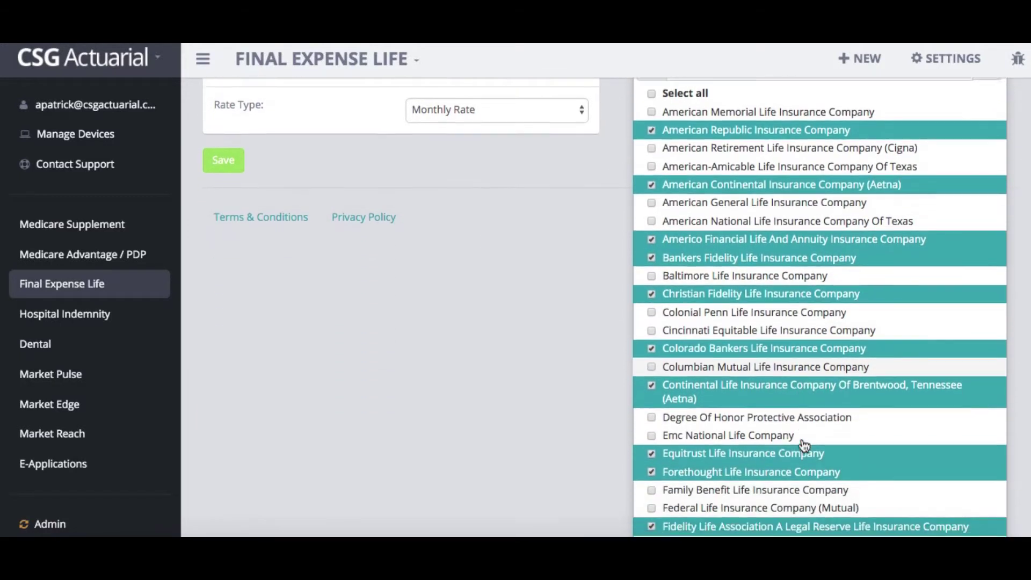
{"action": "scroll", "coordinate": [804, 444], "scroll_direction": "up", "scroll_amount": 1}
{"action": "scroll", "coordinate": [804, 444], "scroll_direction": "up", "scroll_amount": 1}
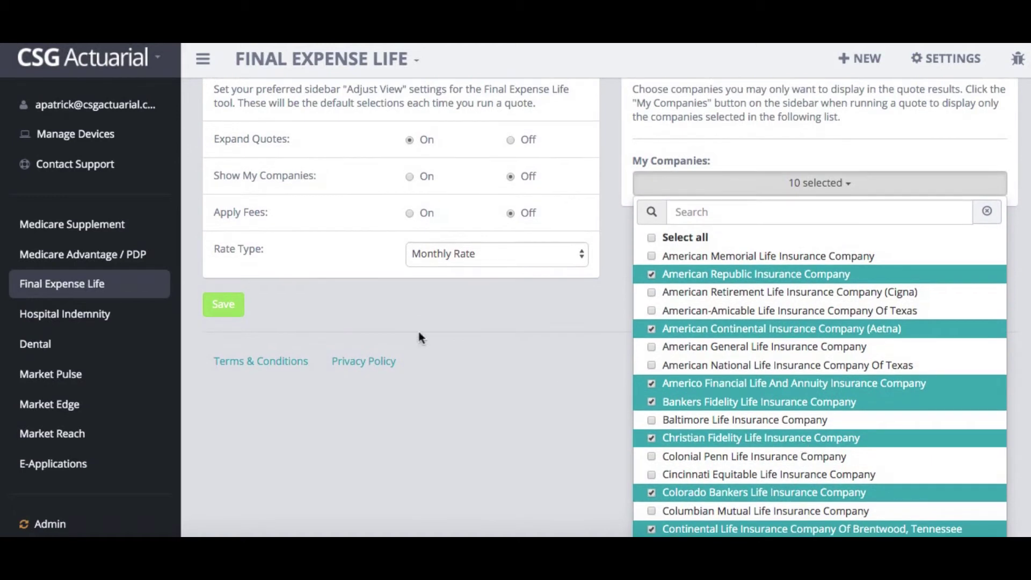
{"action": "scroll", "coordinate": [331, 306], "scroll_direction": "up", "scroll_amount": 1}
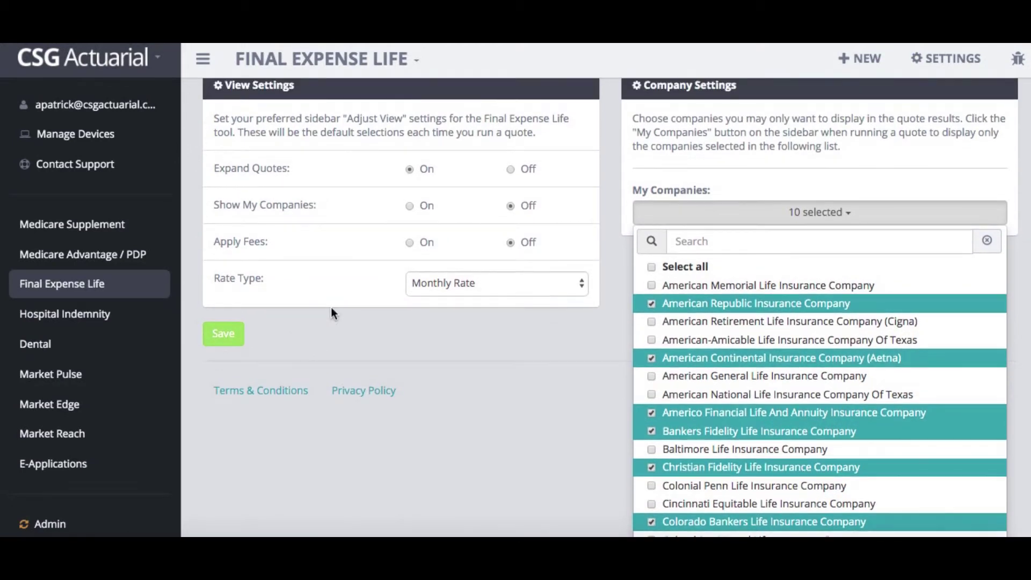
{"action": "scroll", "coordinate": [340, 237], "scroll_direction": "up", "scroll_amount": 1}
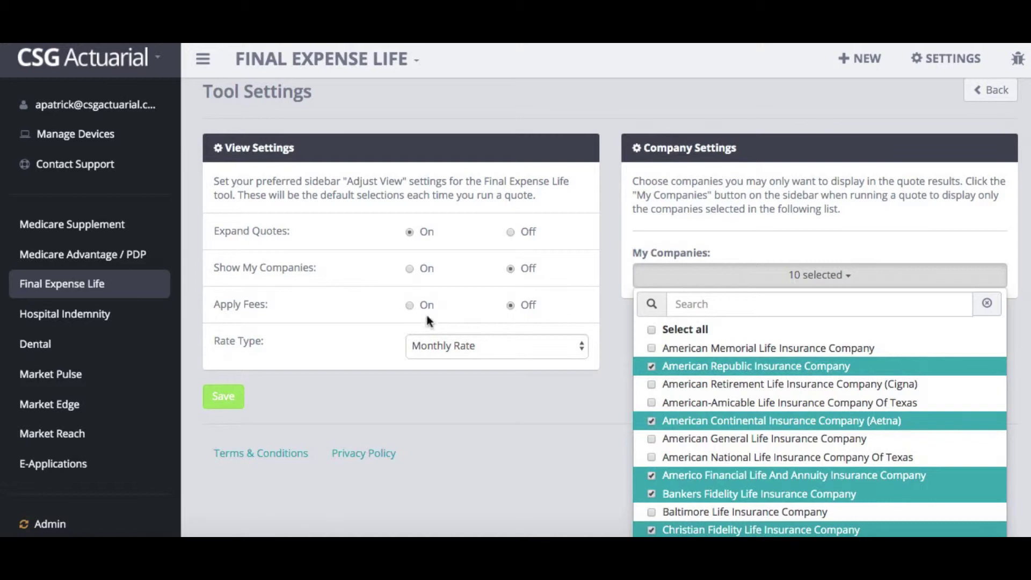
Keep Monthly Rate as the rate type and save the tool settings.
{"action": "left_click", "coordinate": [451, 345]}
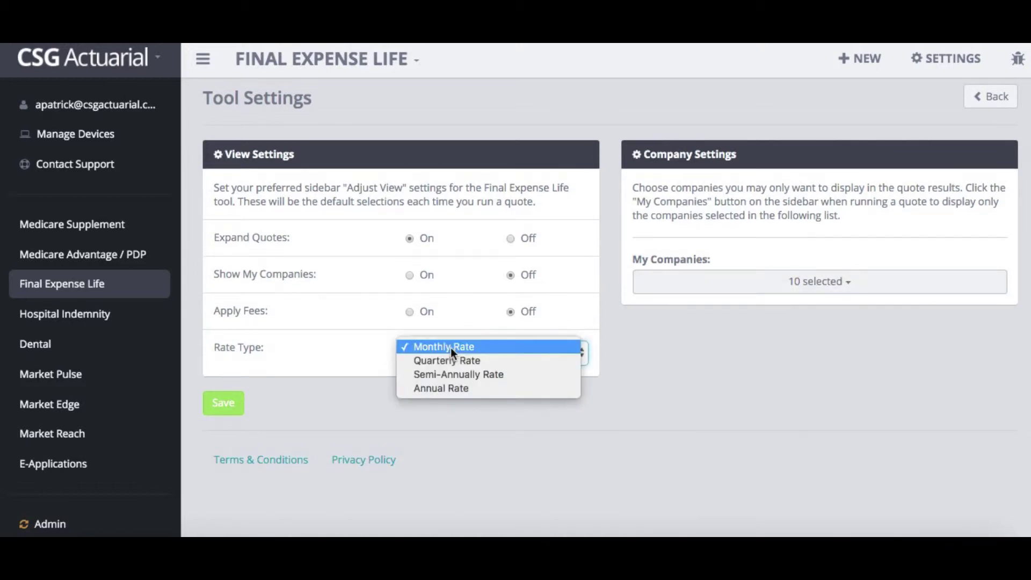
{"action": "left_click", "coordinate": [450, 347]}
{"action": "left_click", "coordinate": [230, 409]}
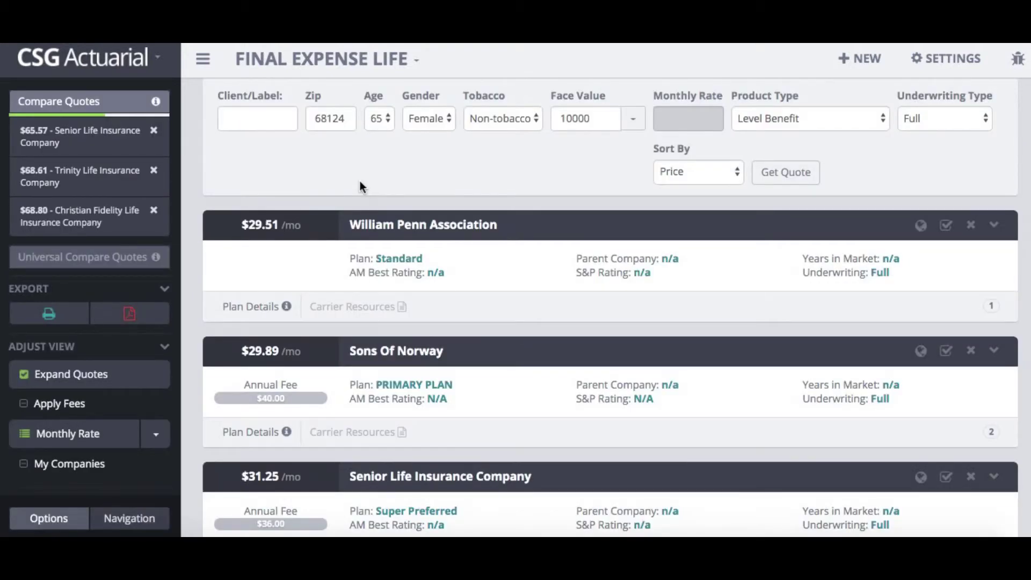
Filter quotes to My Companies, browse the results led by Christian Fidelity at $33.10/mo, and open the health conditions list.
{"action": "left_click", "coordinate": [90, 470]}
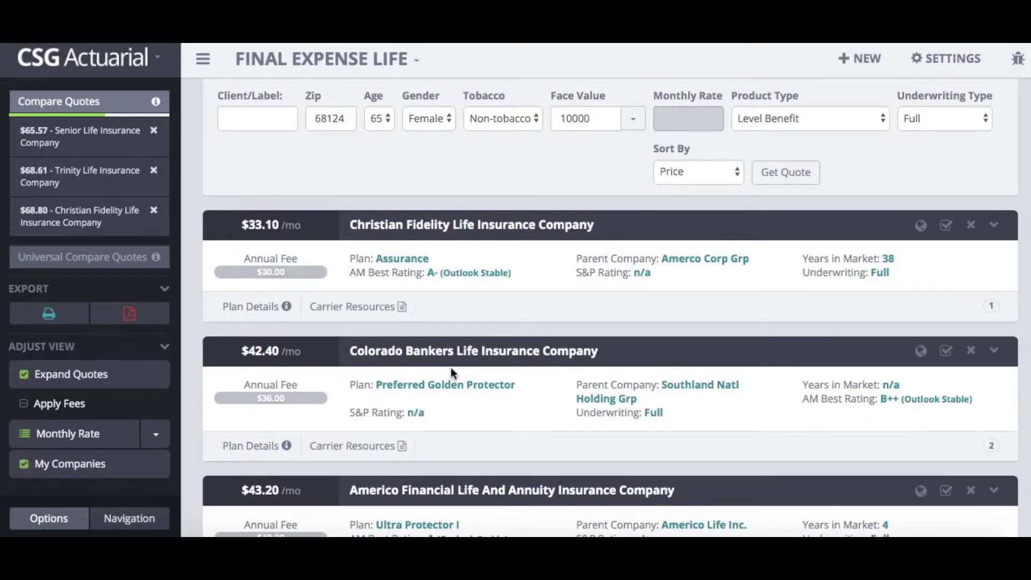
{"action": "scroll", "coordinate": [483, 368], "scroll_direction": "down", "scroll_amount": 2}
{"action": "scroll", "coordinate": [483, 367], "scroll_direction": "down", "scroll_amount": 5}
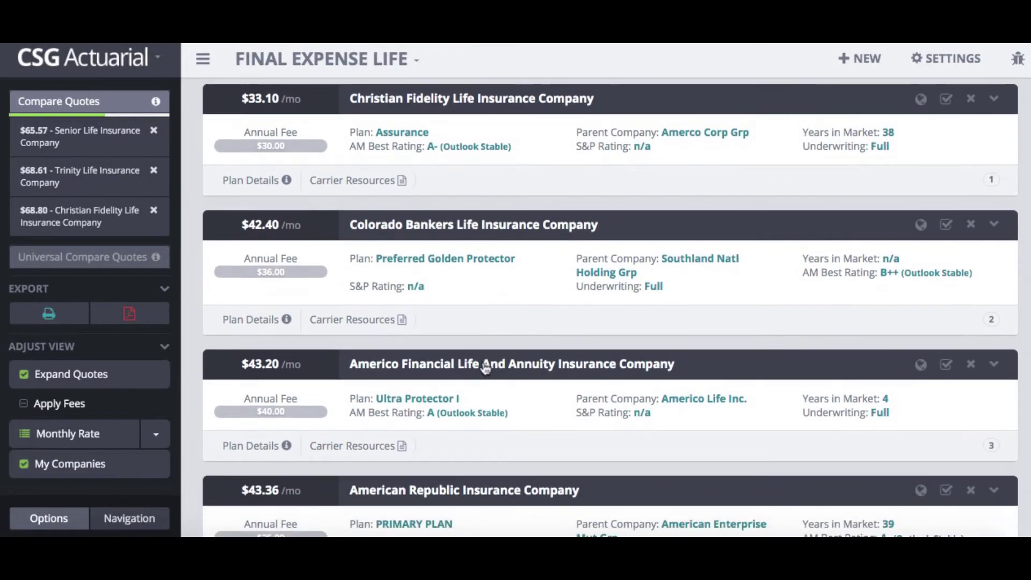
{"action": "scroll", "coordinate": [485, 368], "scroll_direction": "down", "scroll_amount": 10}
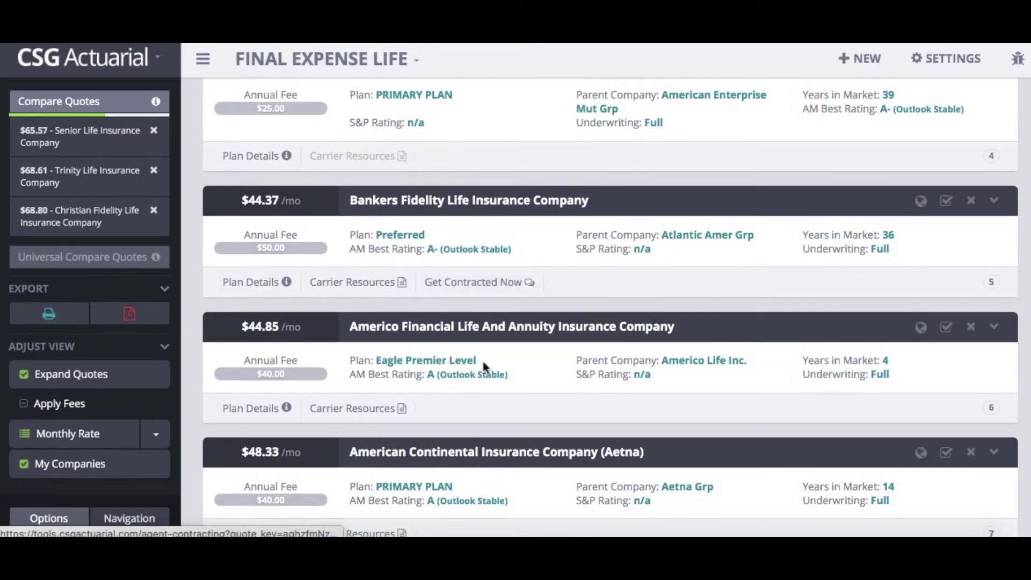
{"action": "scroll", "coordinate": [485, 368], "scroll_direction": "down", "scroll_amount": 2}
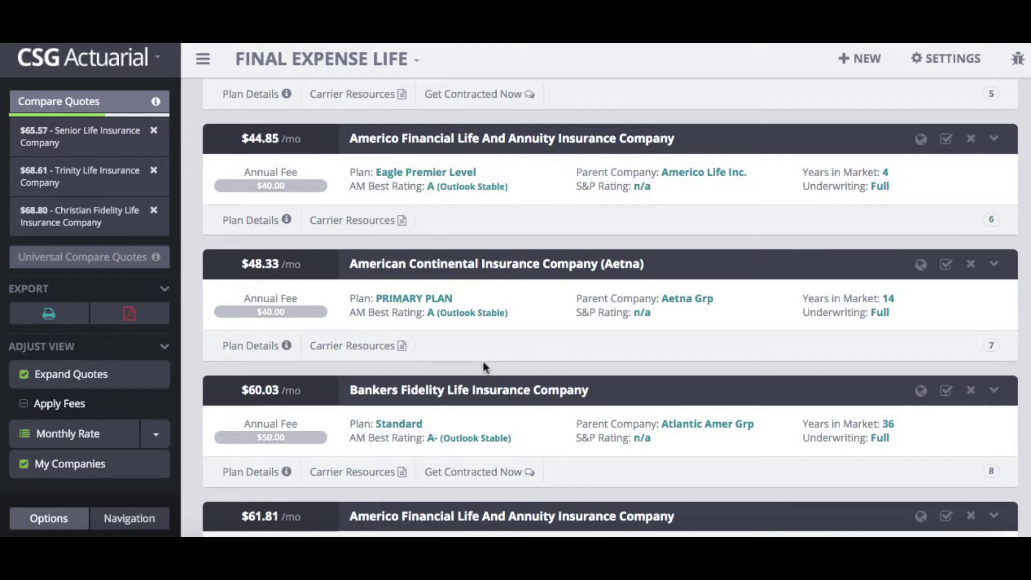
{"action": "scroll", "coordinate": [483, 362], "scroll_direction": "up", "scroll_amount": 5}
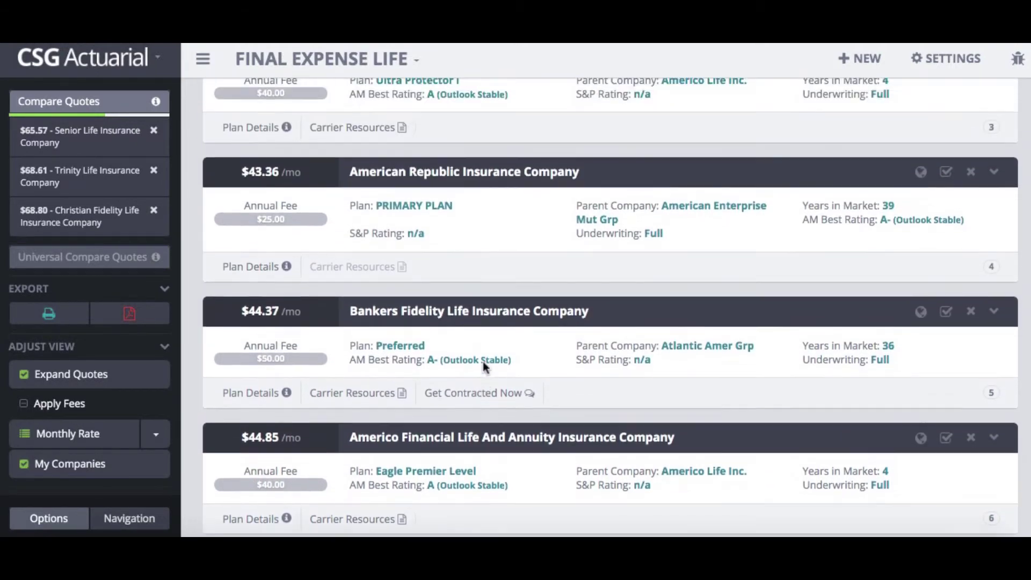
{"action": "scroll", "coordinate": [485, 367], "scroll_direction": "up", "scroll_amount": 1}
{"action": "scroll", "coordinate": [477, 364], "scroll_direction": "up", "scroll_amount": 1}
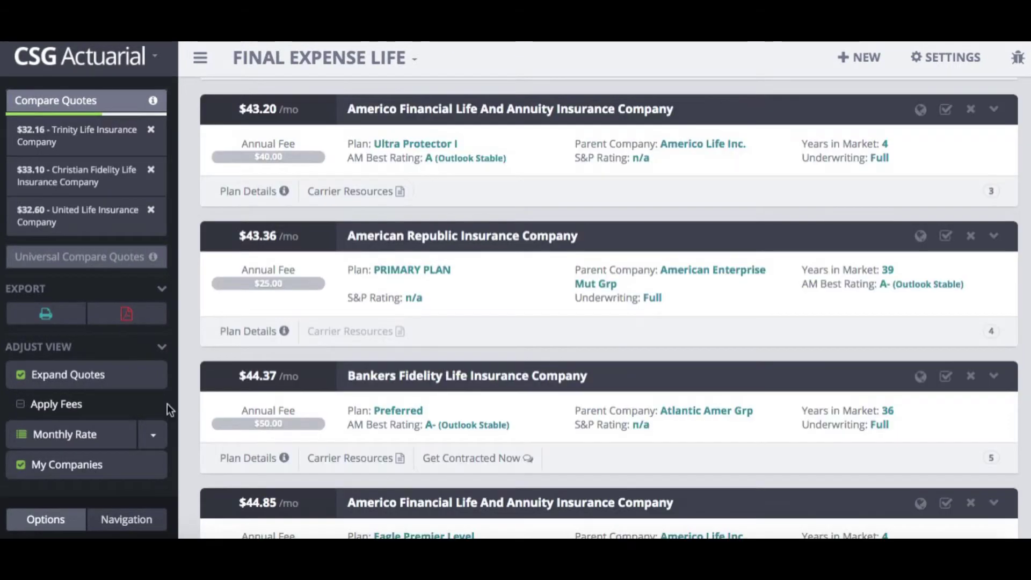
{"action": "scroll", "coordinate": [167, 403], "scroll_direction": "down", "scroll_amount": 3}
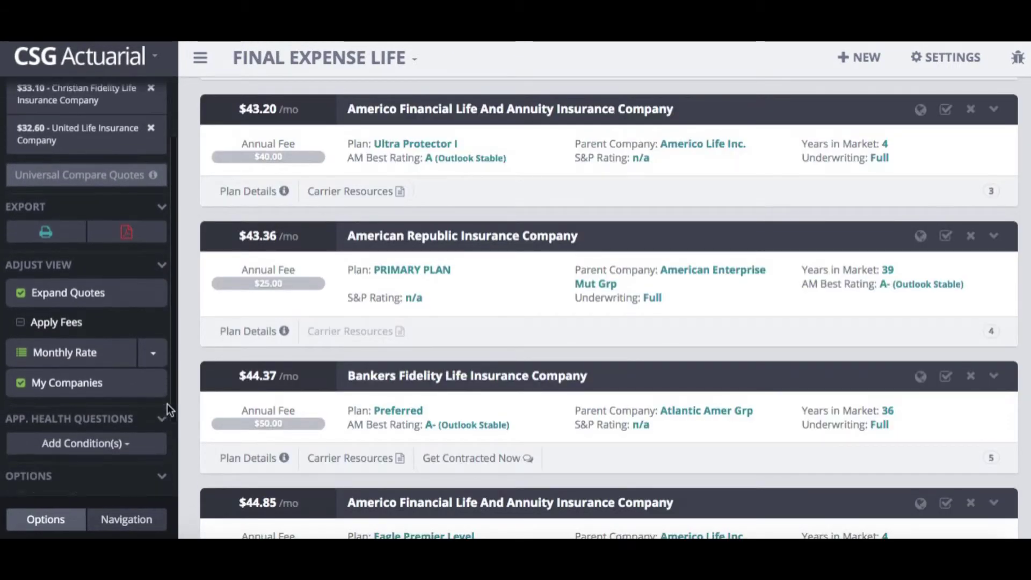
{"action": "scroll", "coordinate": [167, 404], "scroll_direction": "down", "scroll_amount": 2}
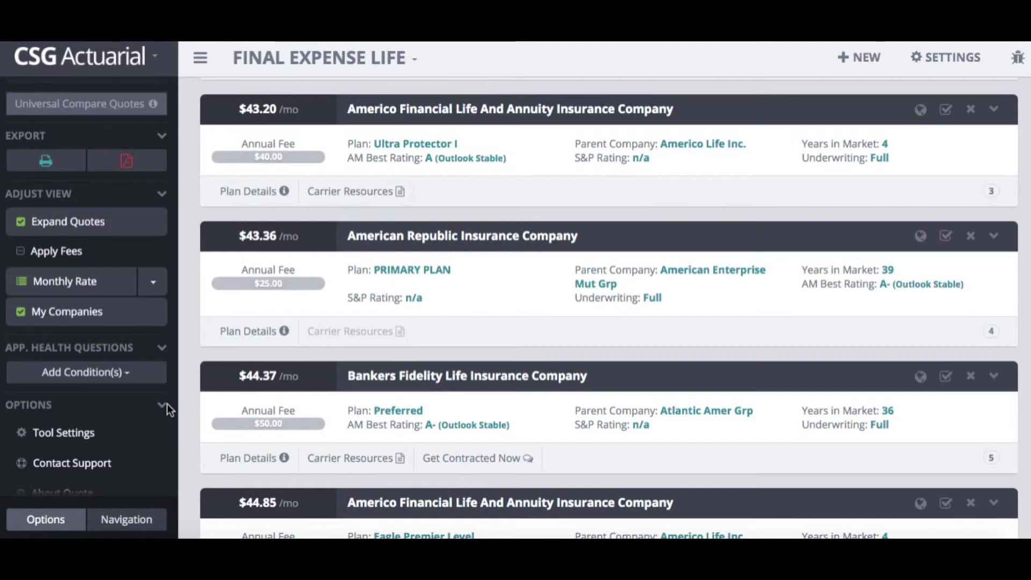
{"action": "left_click", "coordinate": [121, 373]}
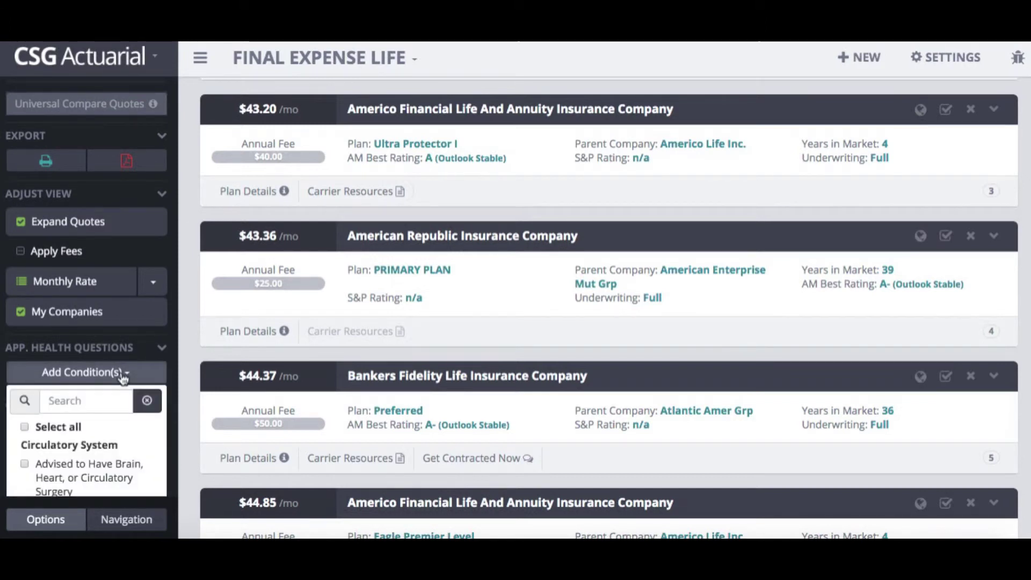
Search 'heart att' and select Heart Attack as a health condition.
{"action": "left_click", "coordinate": [79, 403]}
{"action": "type", "text": "heart "}
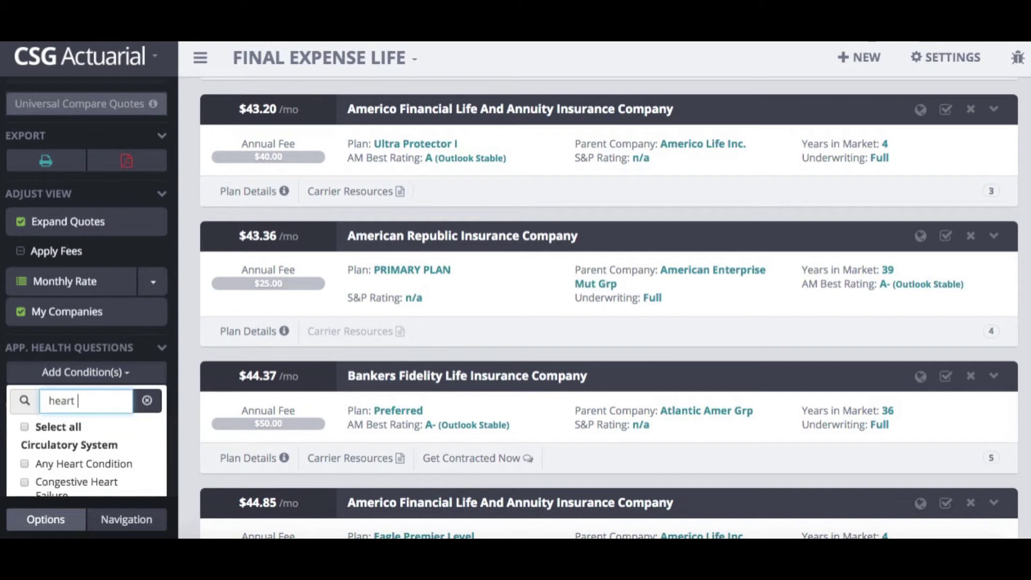
{"action": "type", "text": "att"}
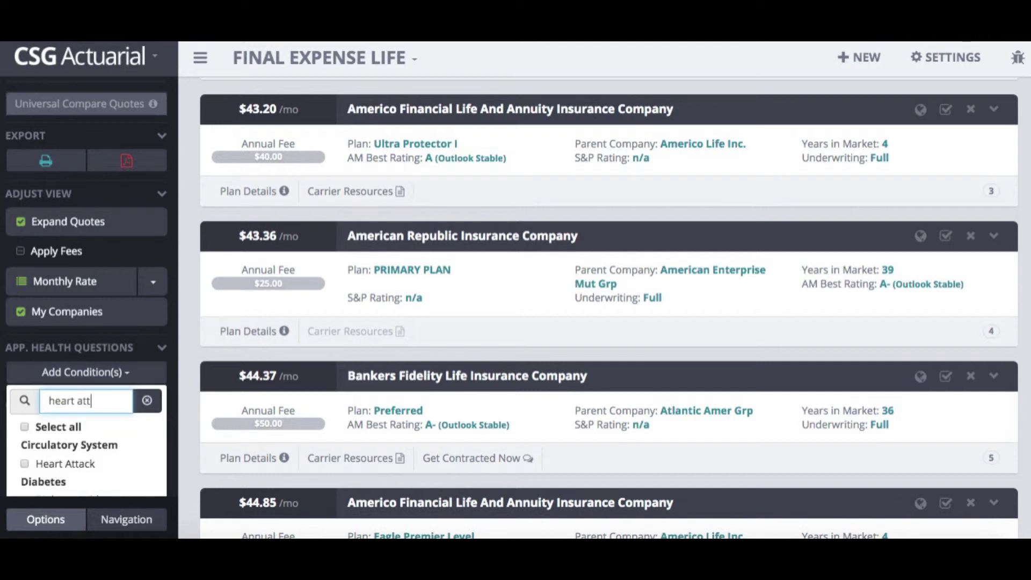
{"action": "left_click", "coordinate": [24, 464]}
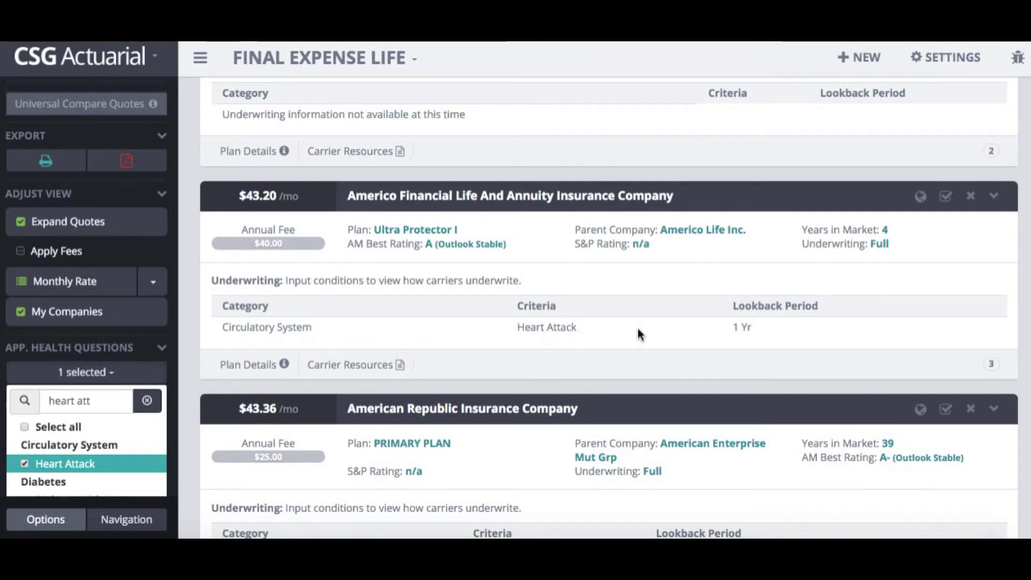
{"action": "scroll", "coordinate": [638, 334], "scroll_direction": "up", "scroll_amount": 5}
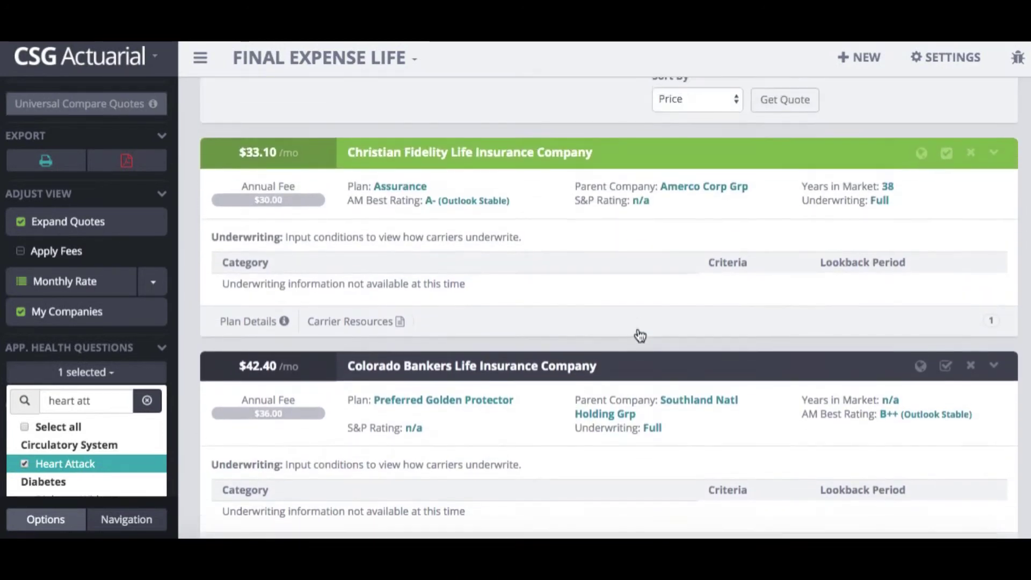
{"action": "scroll", "coordinate": [636, 328], "scroll_direction": "down", "scroll_amount": 5}
{"action": "scroll", "coordinate": [639, 318], "scroll_direction": "down", "scroll_amount": 9}
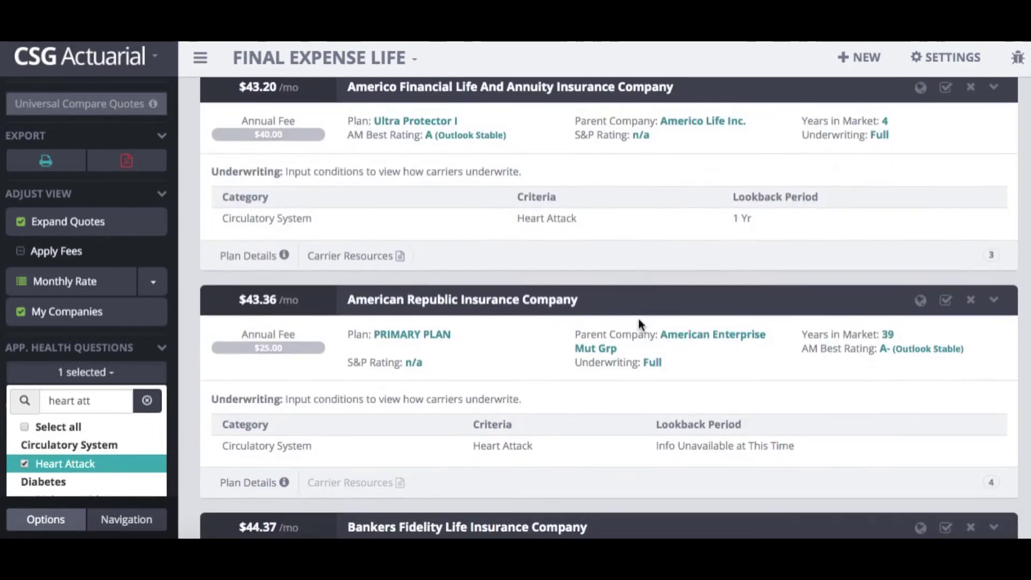
{"action": "scroll", "coordinate": [639, 325], "scroll_direction": "down", "scroll_amount": 1}
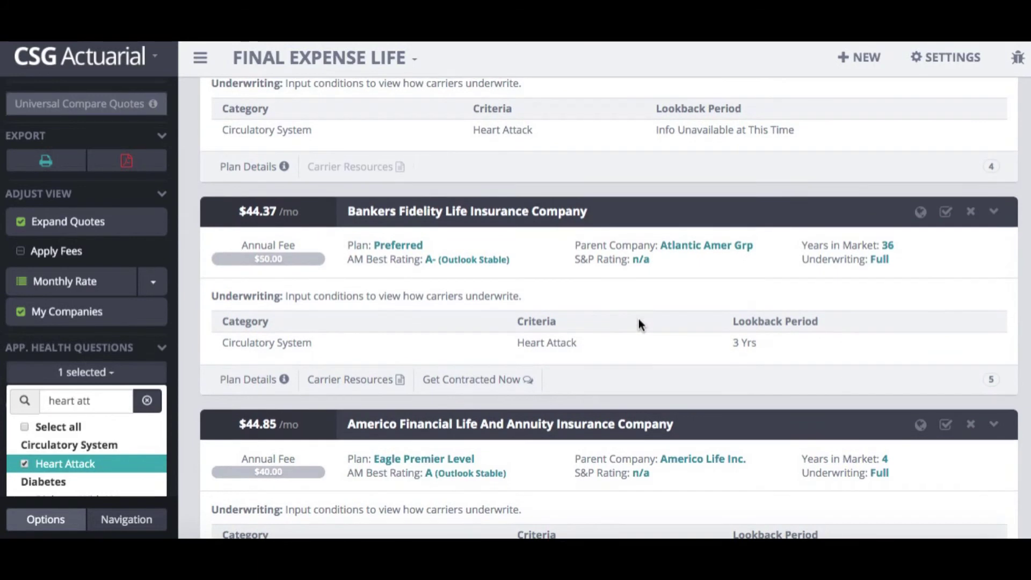